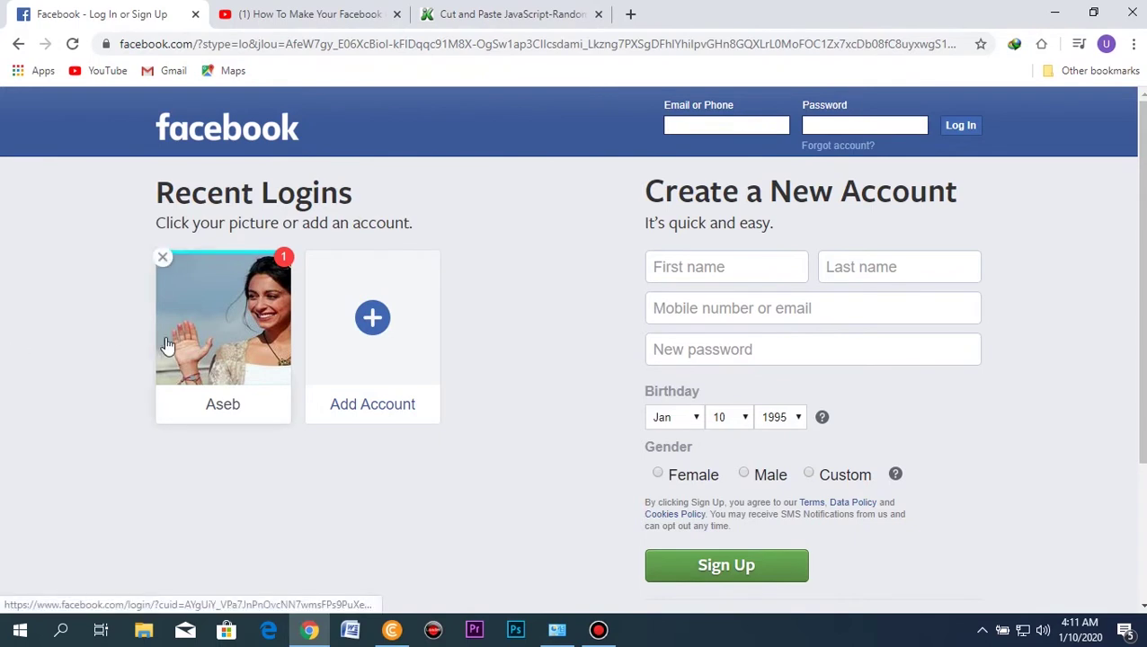
Log in through the saved Recent Logins profile with the account password.
{"action": "left_click", "coordinate": [223, 331]}
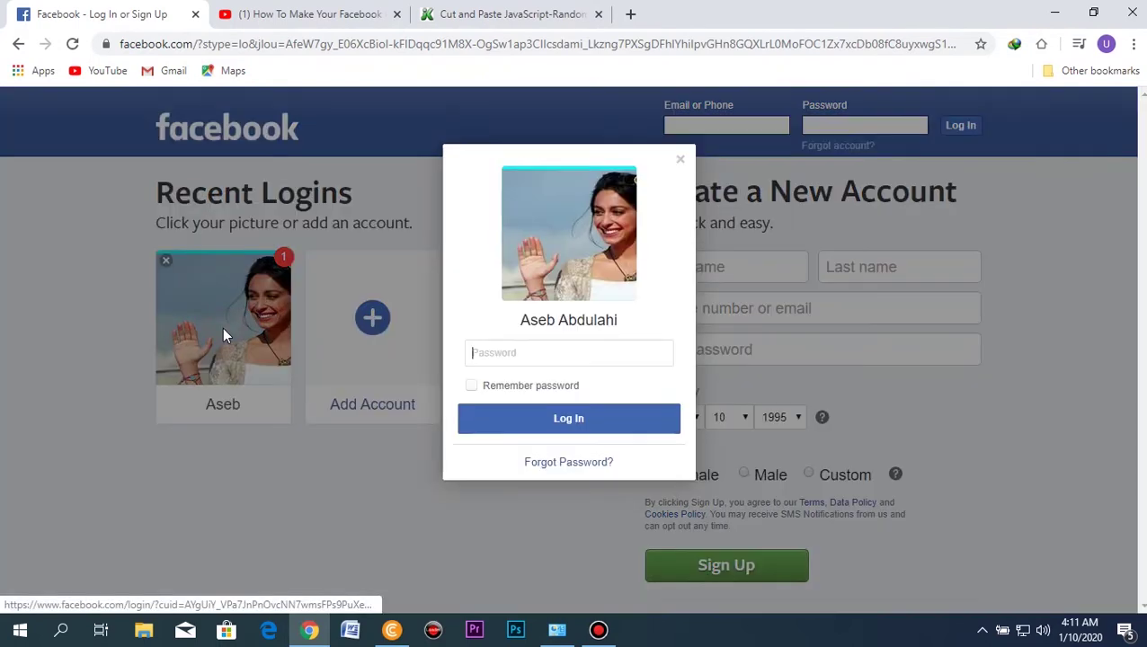
{"action": "left_click", "coordinate": [523, 353]}
{"action": "type", "text": "••"}
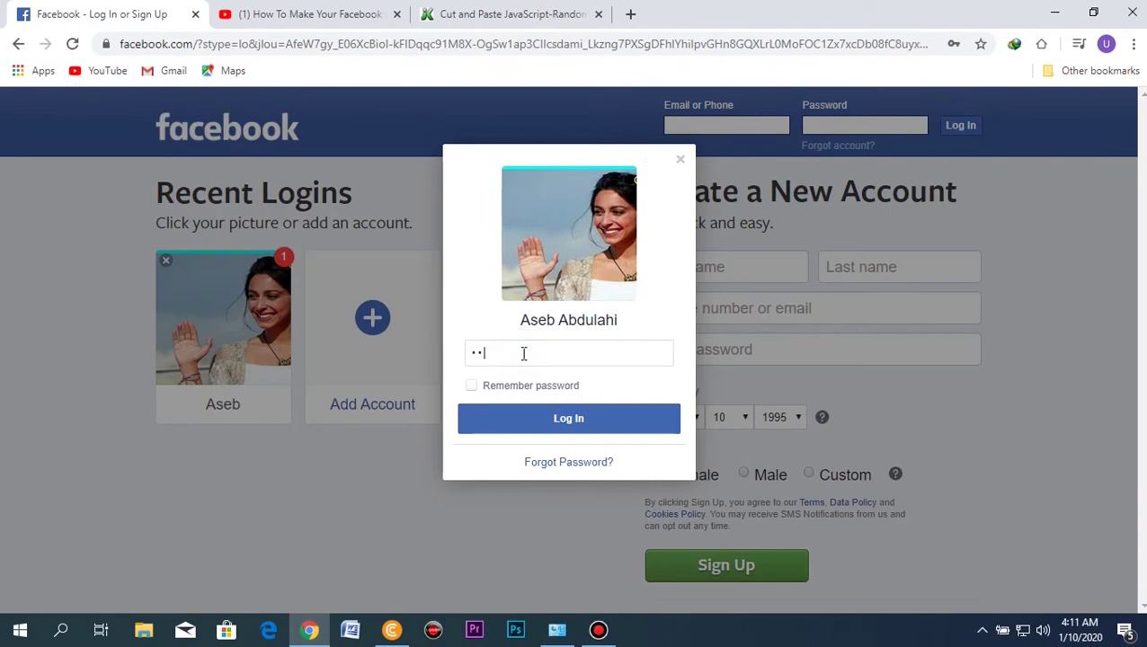
{"action": "type", "text": "••••••"}
{"action": "left_click", "coordinate": [532, 428]}
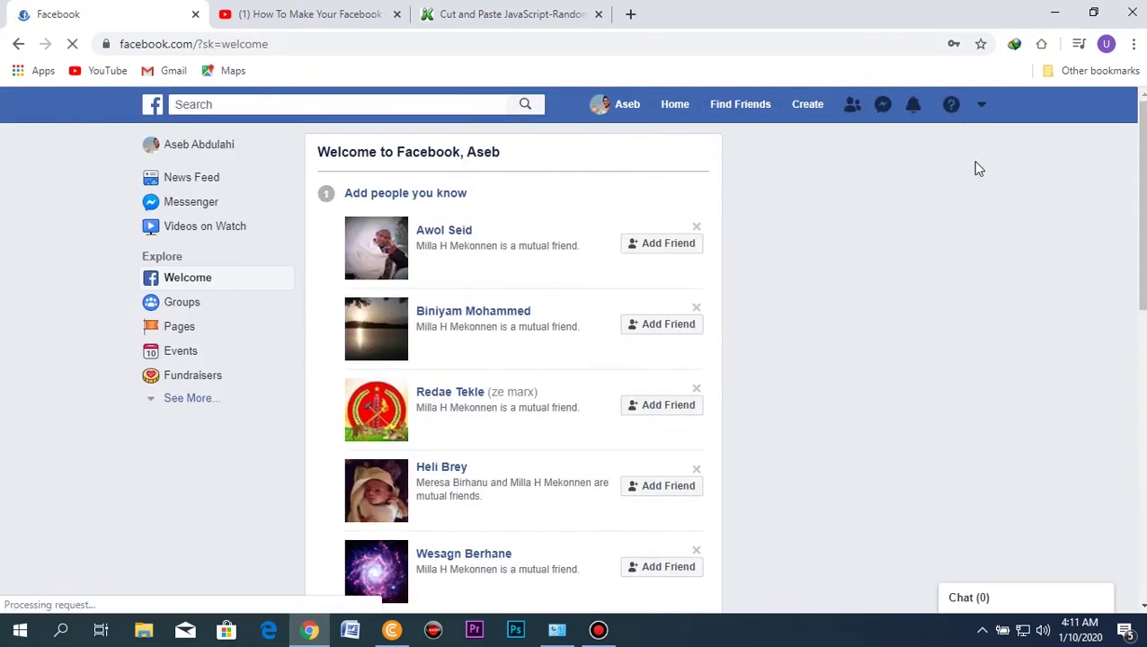
Go to Settings > Security and Login and scroll to the two-factor authentication section.
{"action": "left_click", "coordinate": [983, 107]}
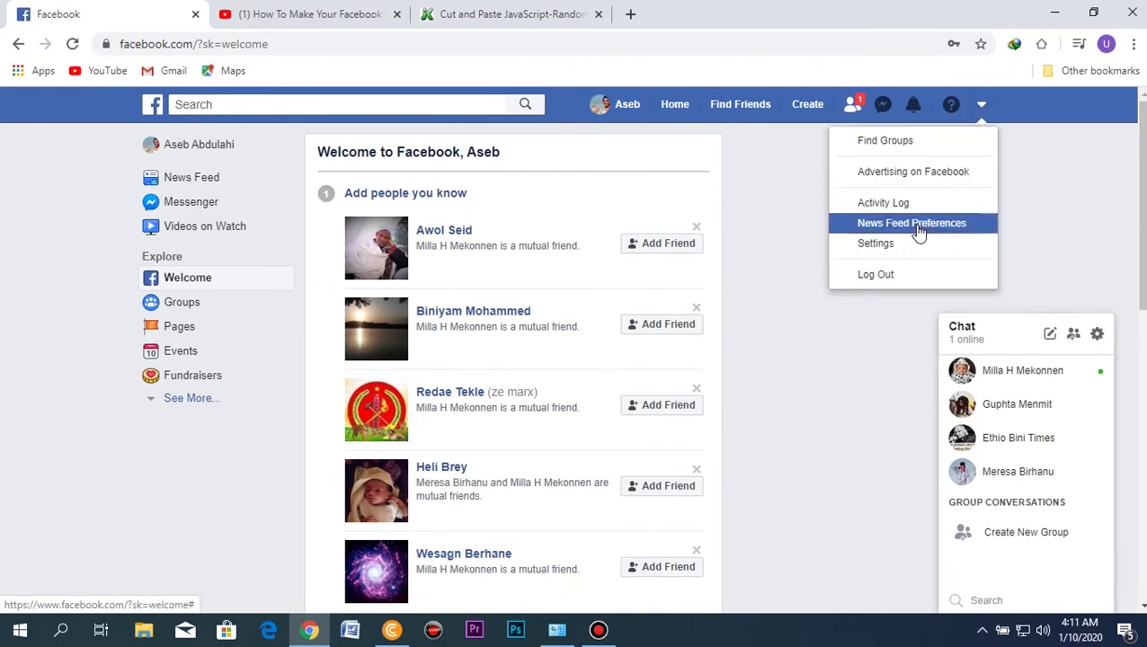
{"action": "left_click", "coordinate": [877, 244]}
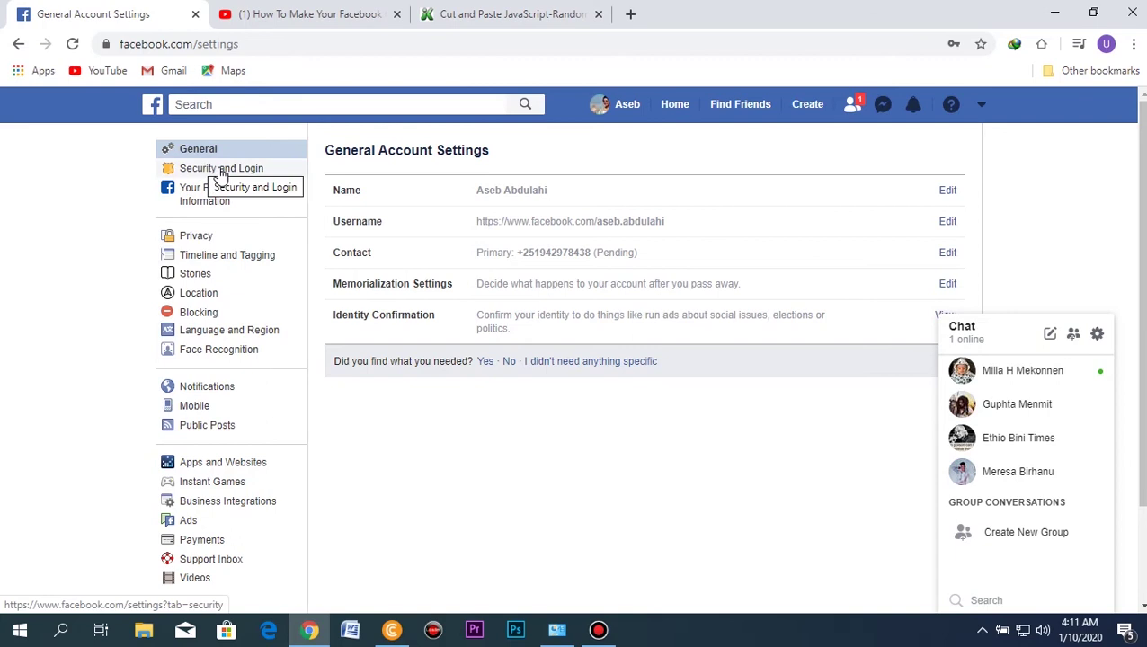
{"action": "left_click", "coordinate": [222, 171]}
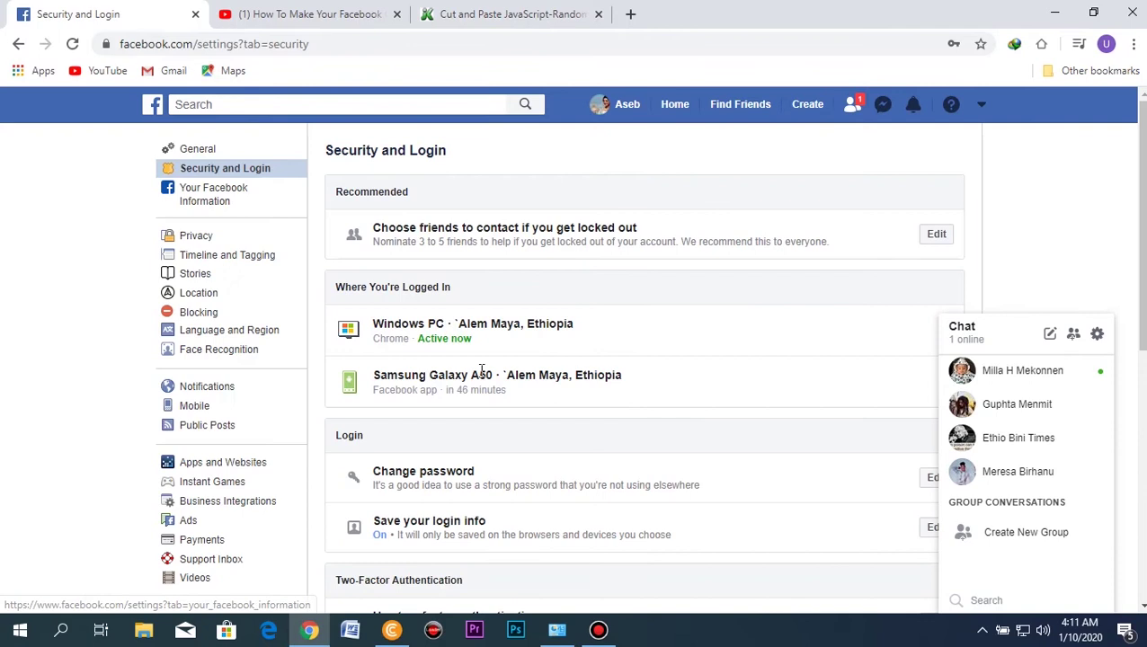
{"action": "scroll", "coordinate": [1143, 266], "scroll_direction": "down", "scroll_amount": 3}
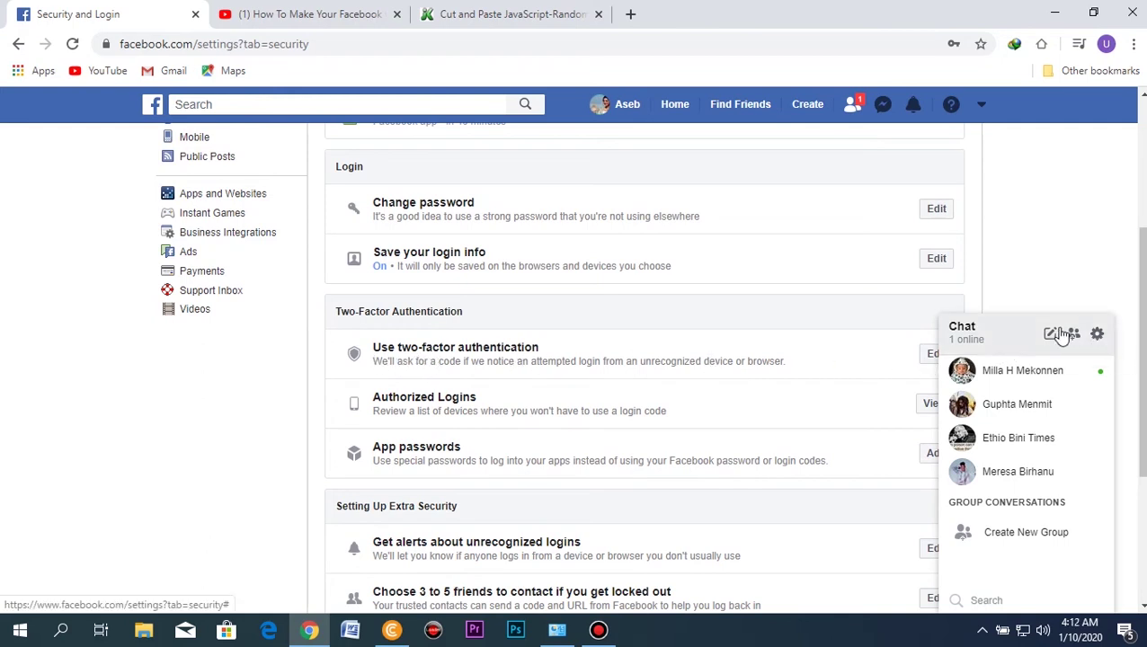
Collapse the chat panel and edit the Use two-factor authentication setting.
{"action": "left_click", "coordinate": [1026, 333]}
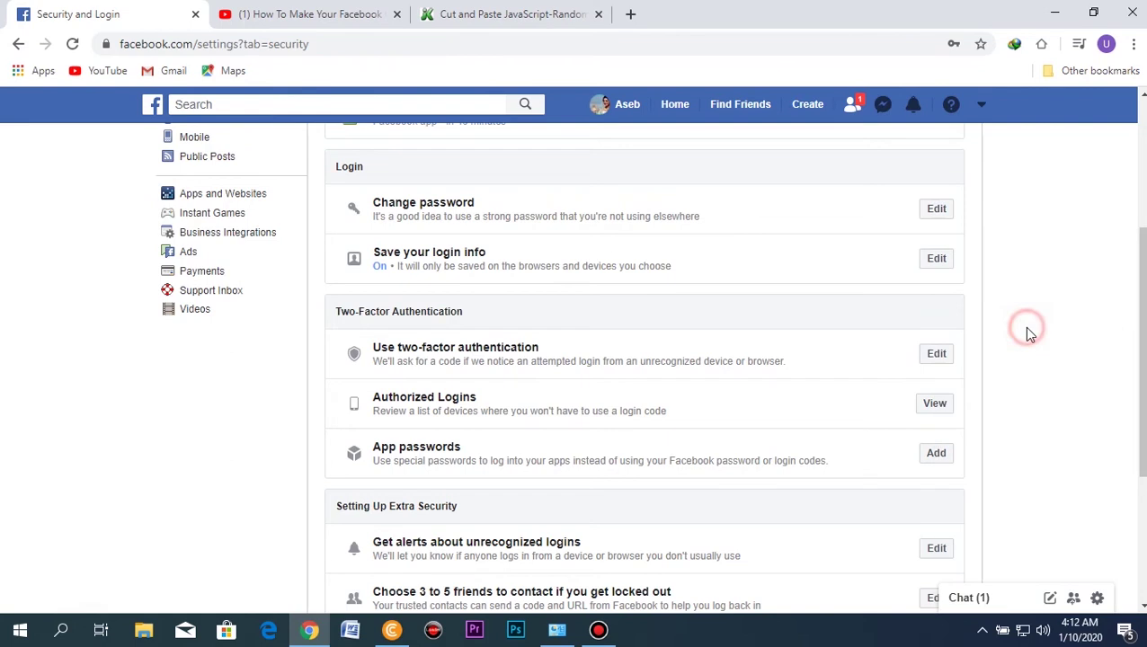
{"action": "left_click", "coordinate": [938, 356]}
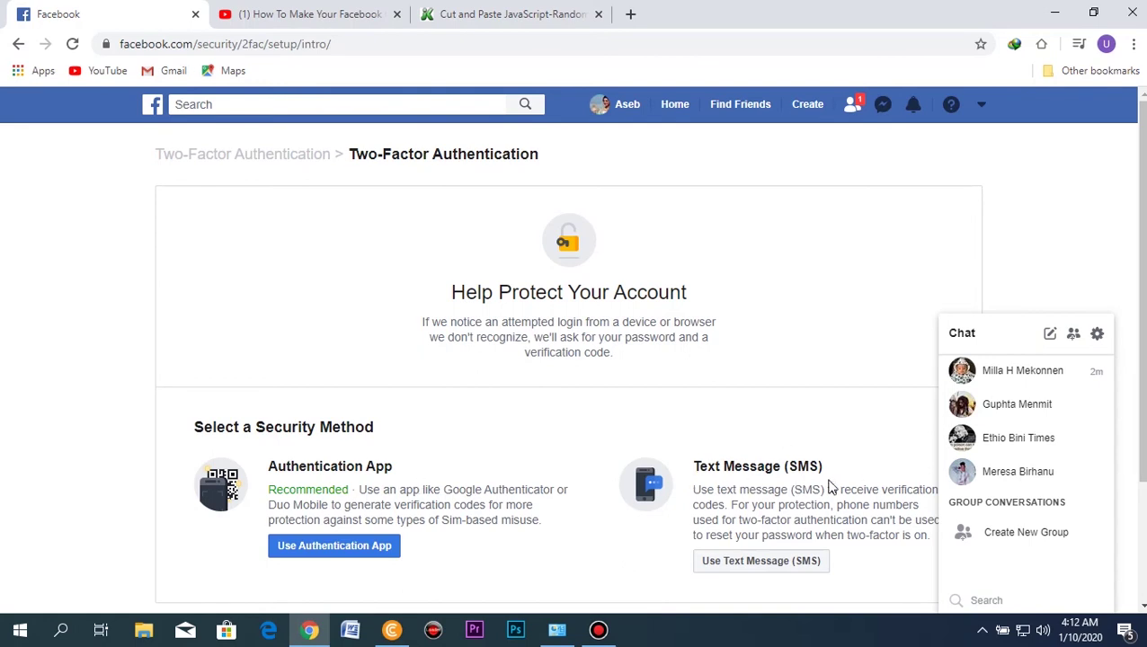
Choose Text Message (SMS) and submit the mobile phone number for verification.
{"action": "left_click", "coordinate": [751, 563]}
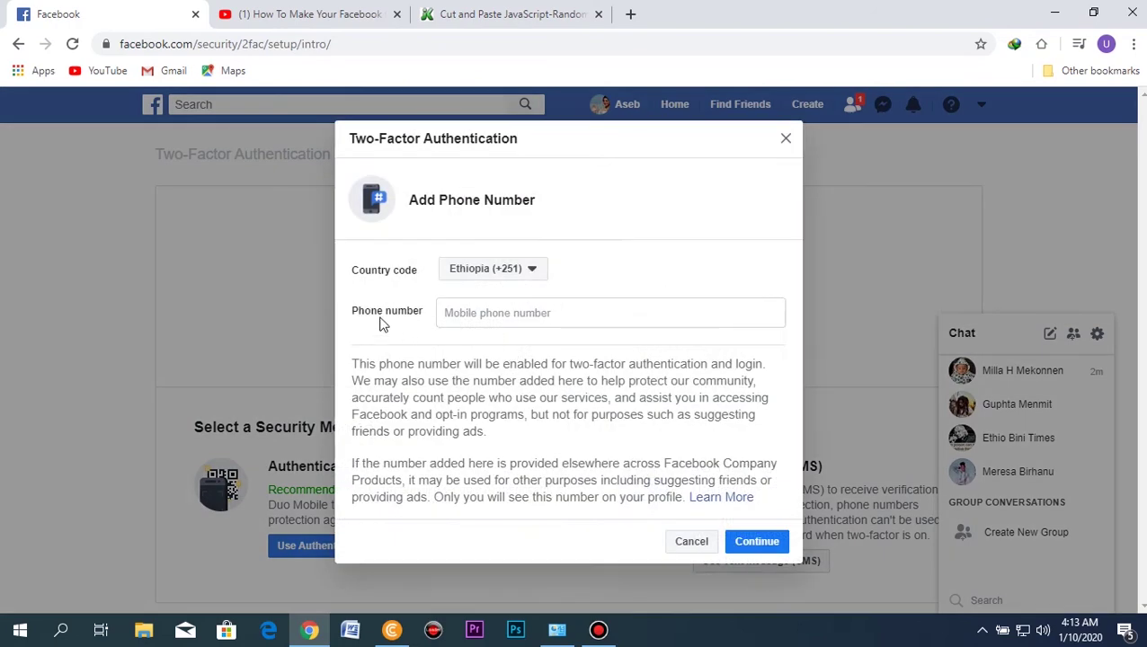
{"action": "left_click", "coordinate": [453, 312]}
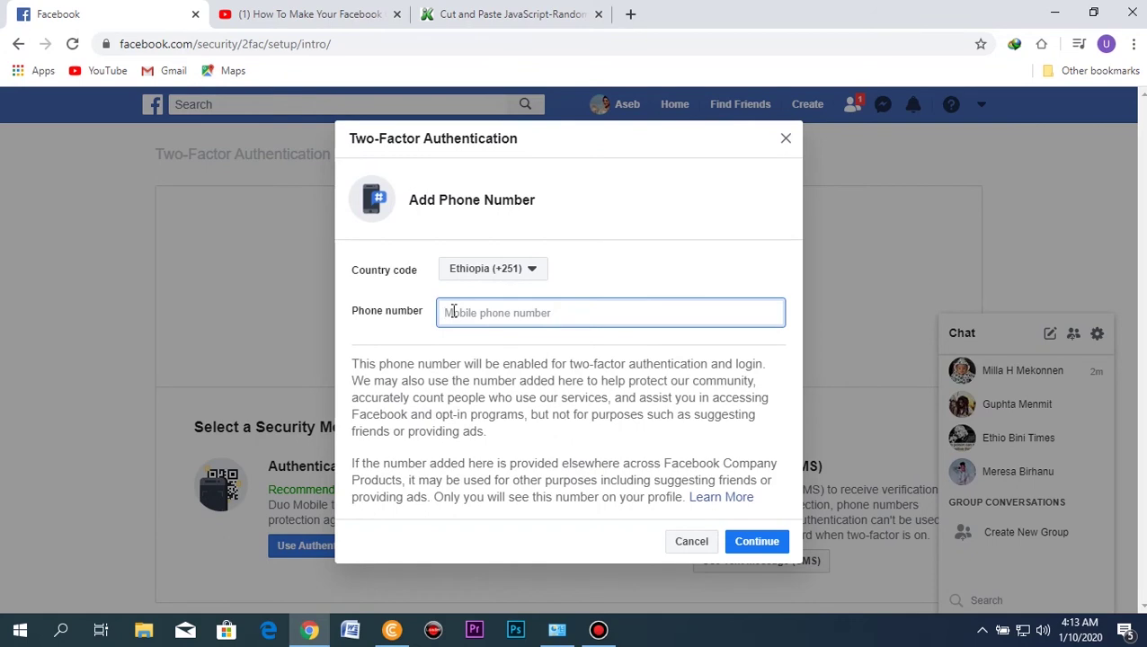
{"action": "type", "text": "+"}
{"action": "key", "text": "BackSpace"}
{"action": "type", "text": "9"}
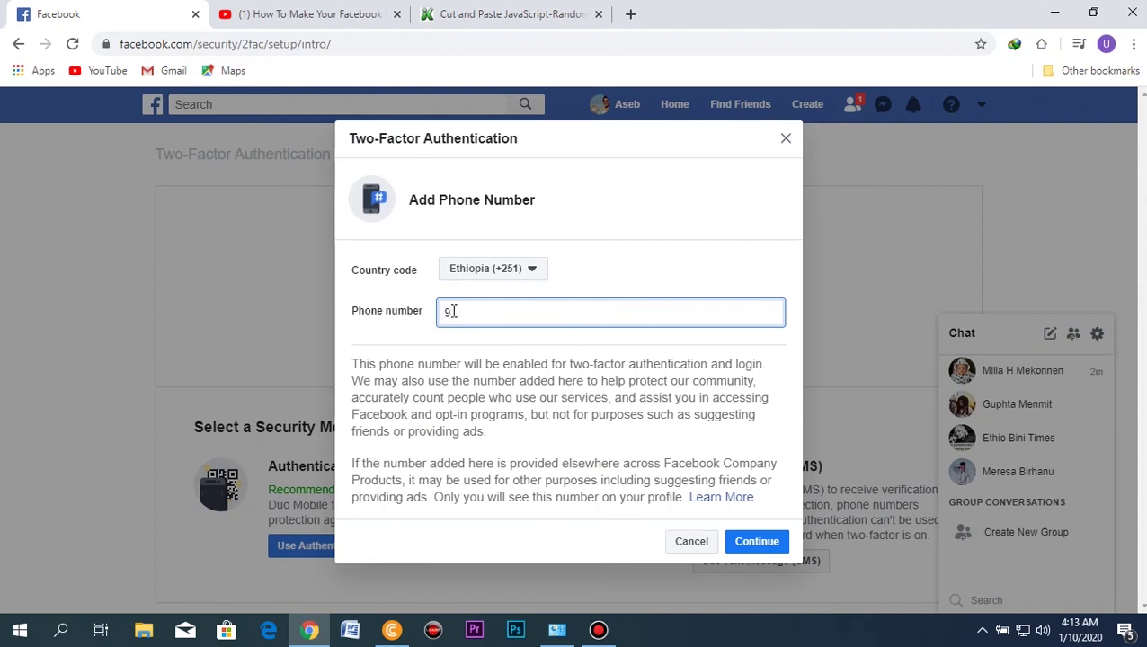
{"action": "type", "text": "37019"}
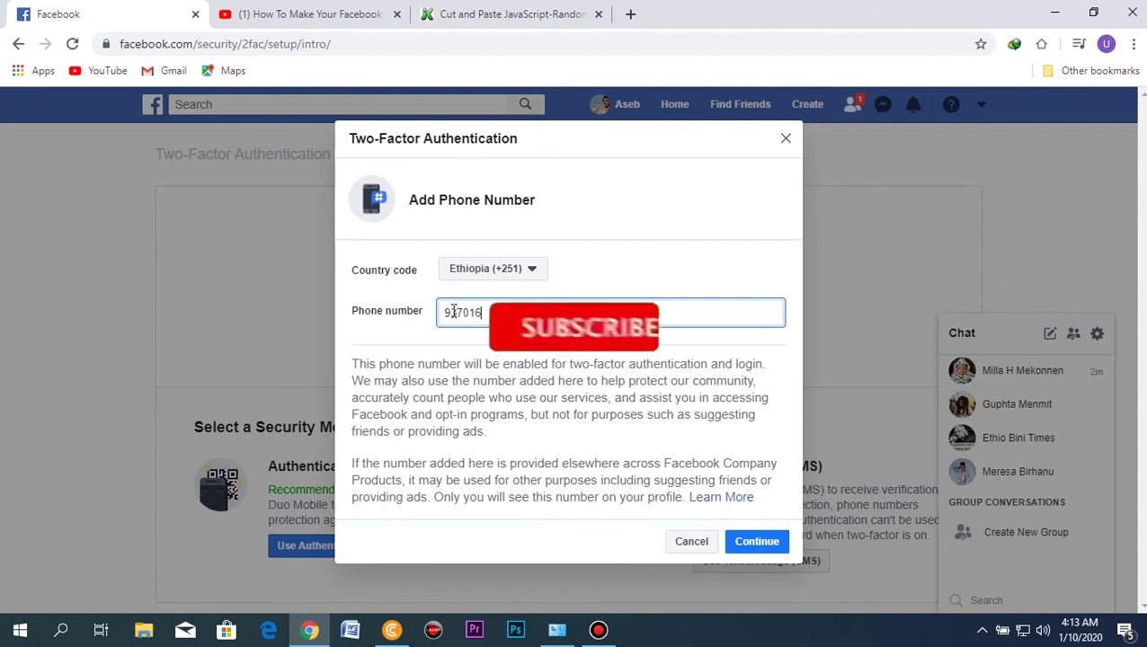
{"action": "left_click", "coordinate": [757, 541]}
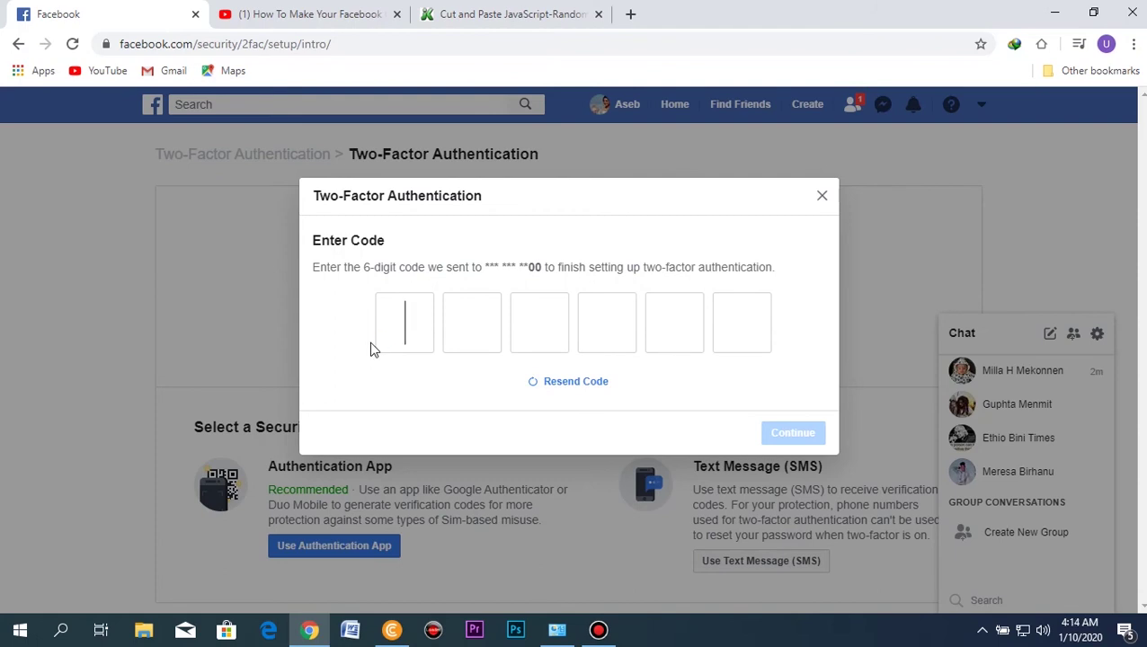
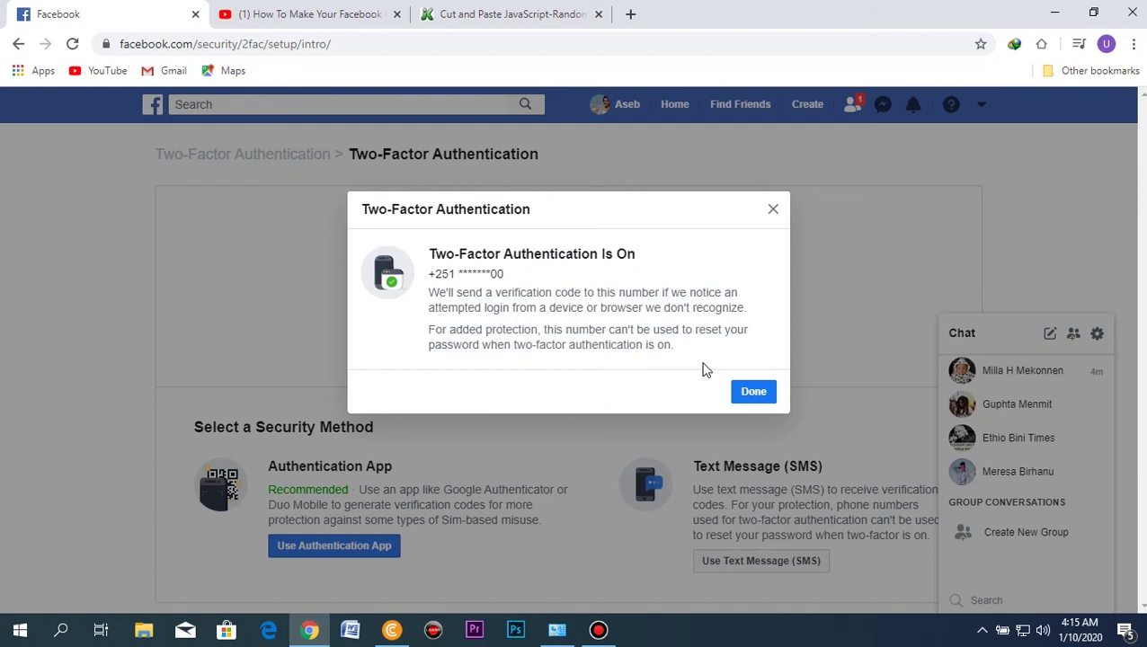
Dismiss the two-factor confirmation, decline using the number for ads, and return Home.
{"action": "left_click", "coordinate": [749, 393]}
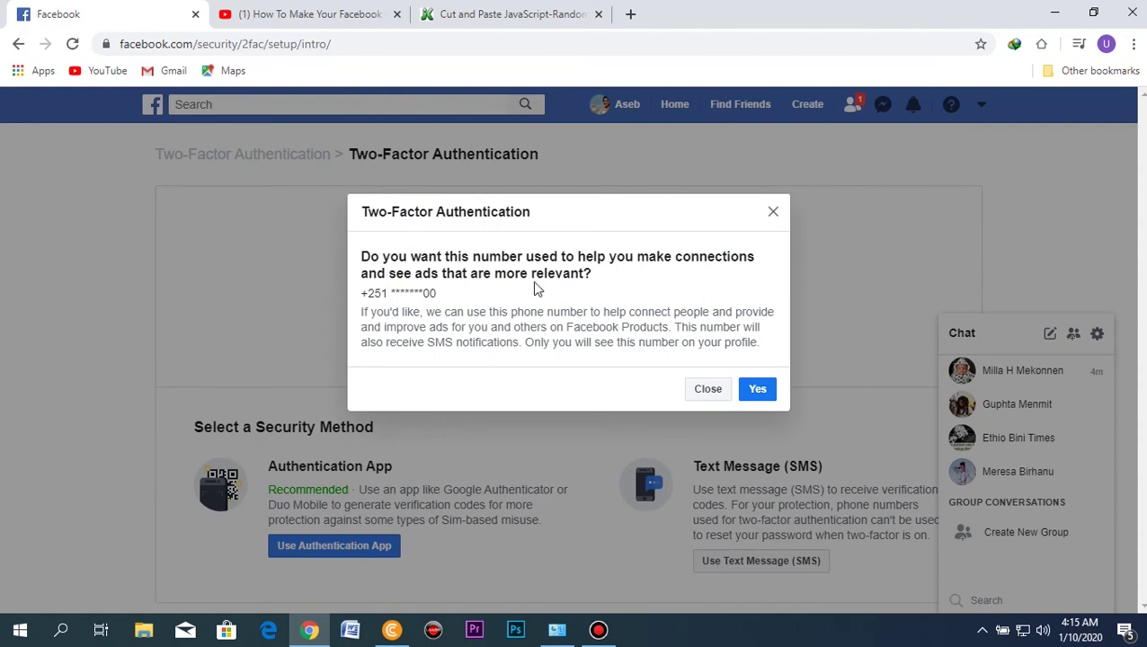
{"action": "left_click", "coordinate": [709, 393]}
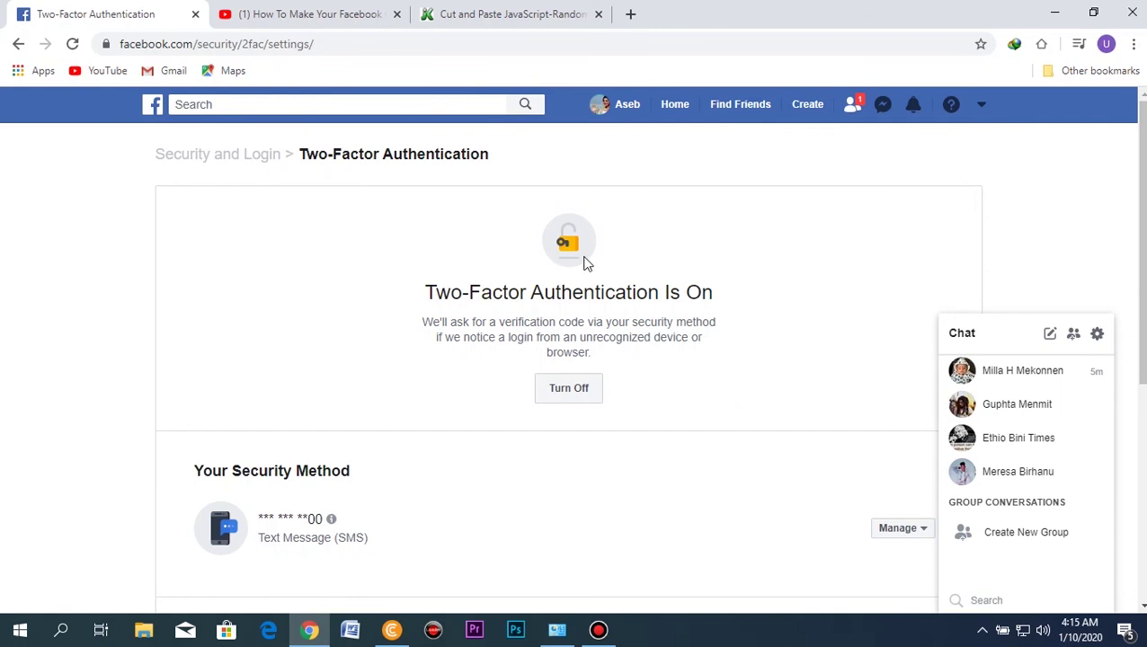
{"action": "left_click", "coordinate": [574, 418]}
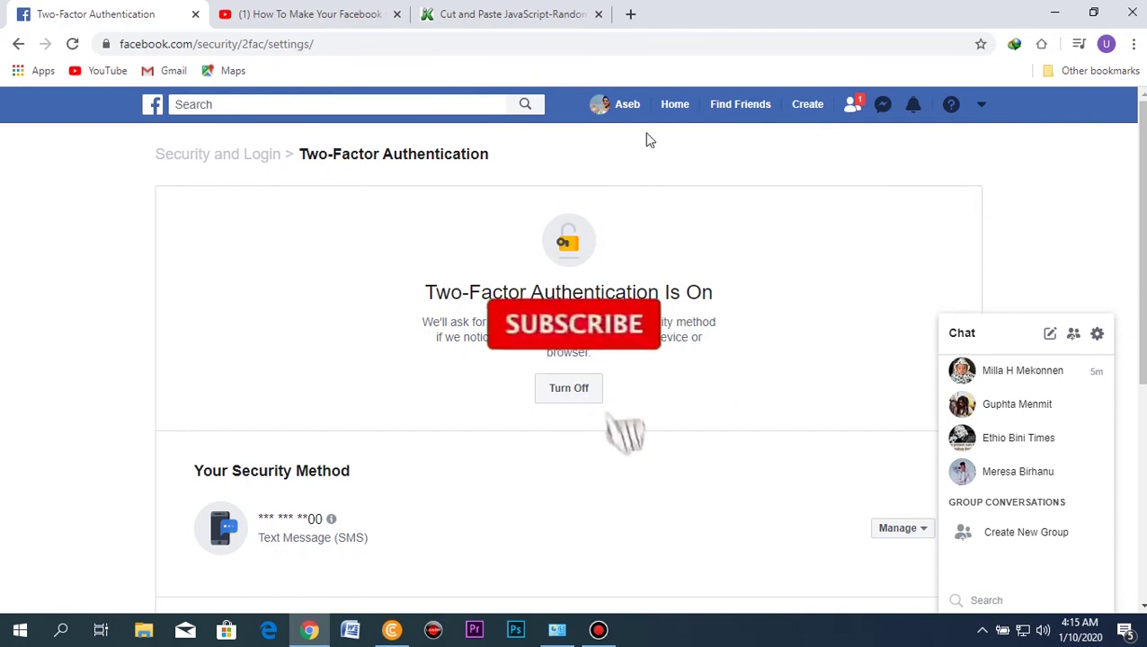
{"action": "left_click", "coordinate": [676, 105]}
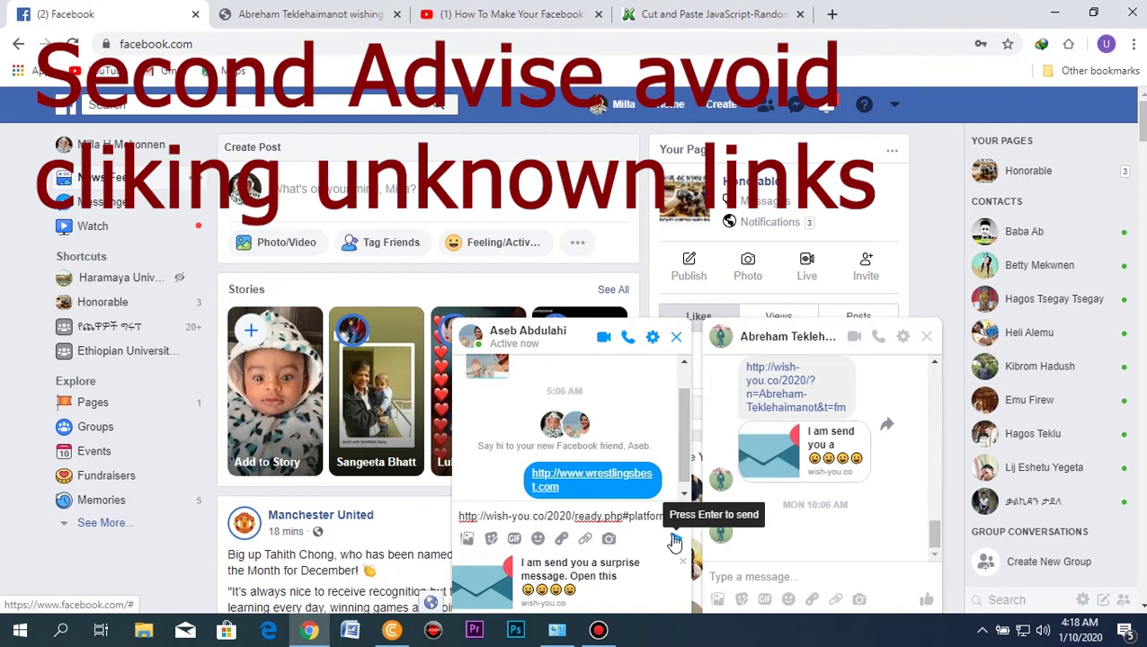
Send the pasted wish-you.co link and close the open chat windows.
{"action": "left_click", "coordinate": [675, 541]}
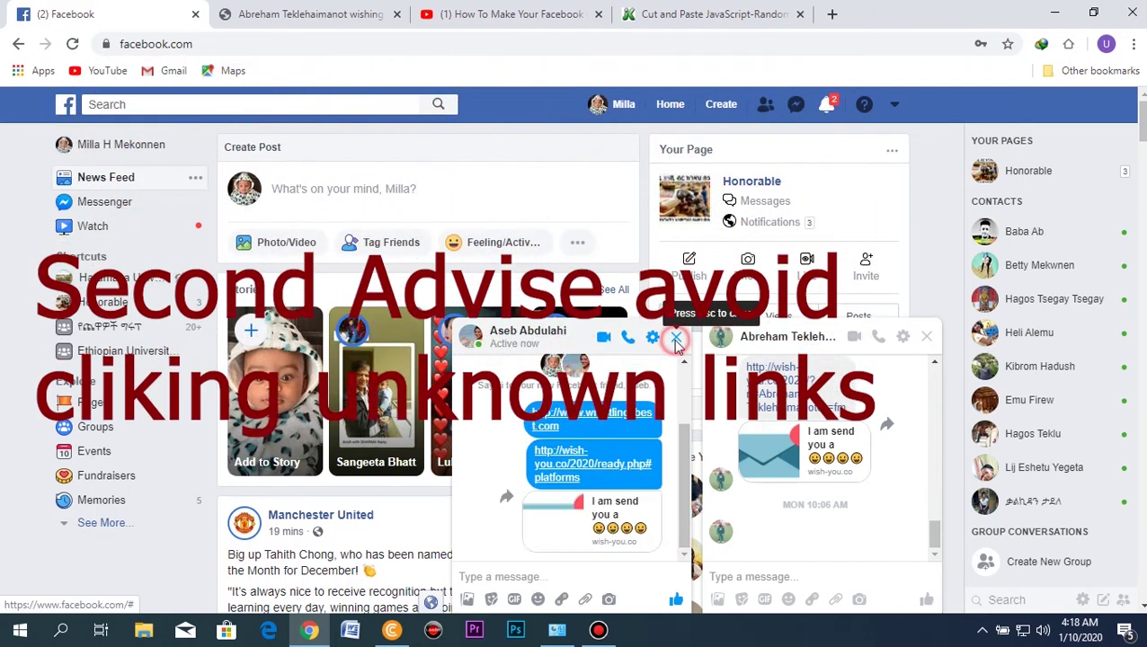
{"action": "left_click", "coordinate": [678, 345]}
{"action": "left_click", "coordinate": [1055, 13]}
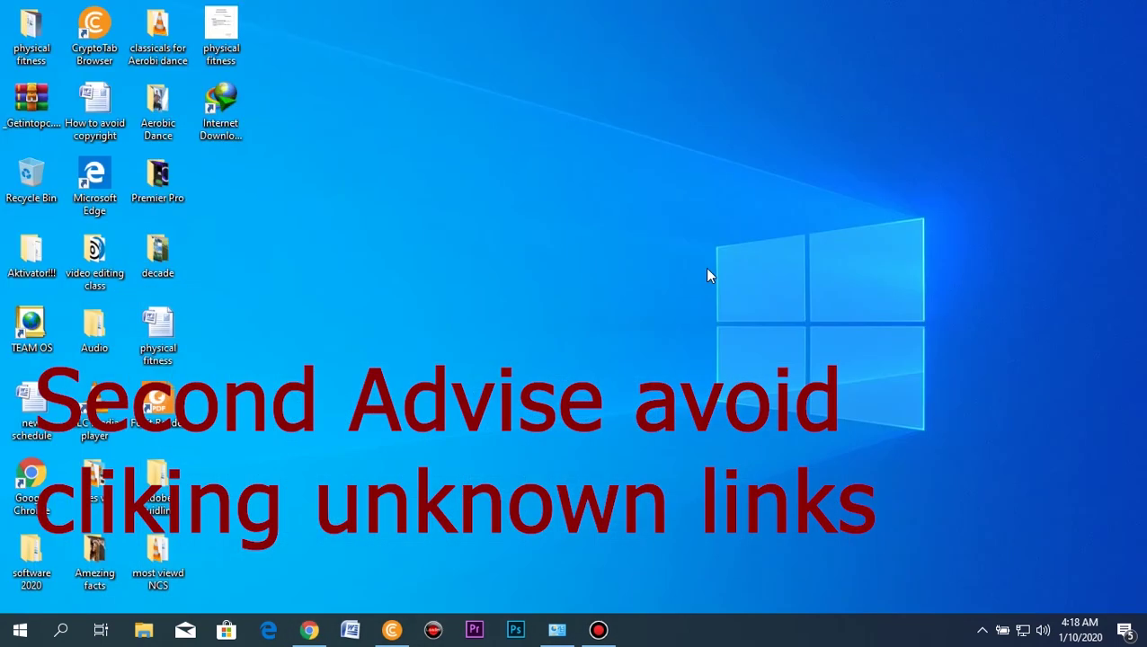
{"action": "left_click", "coordinate": [310, 630]}
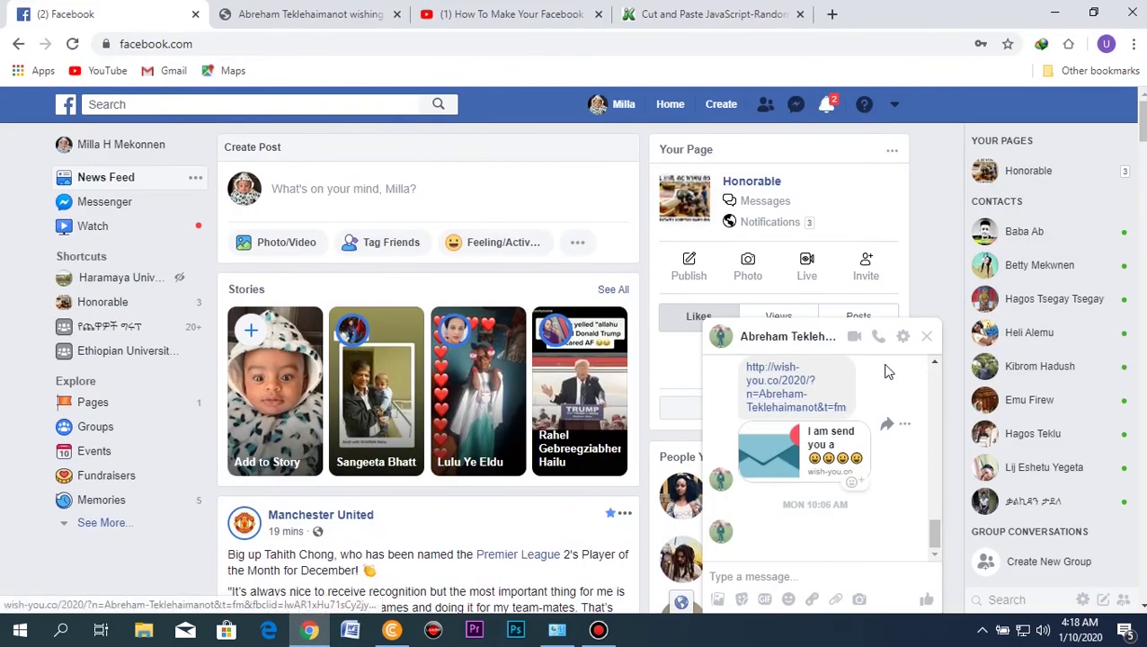
{"action": "left_click", "coordinate": [927, 340]}
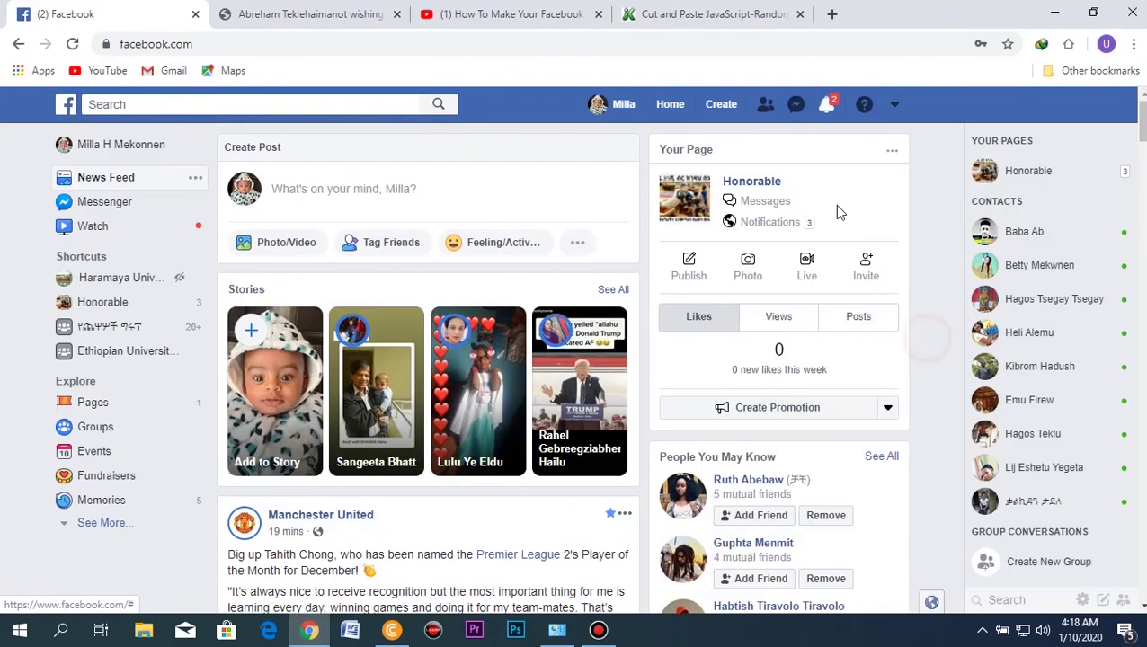
{"action": "left_click", "coordinate": [796, 106]}
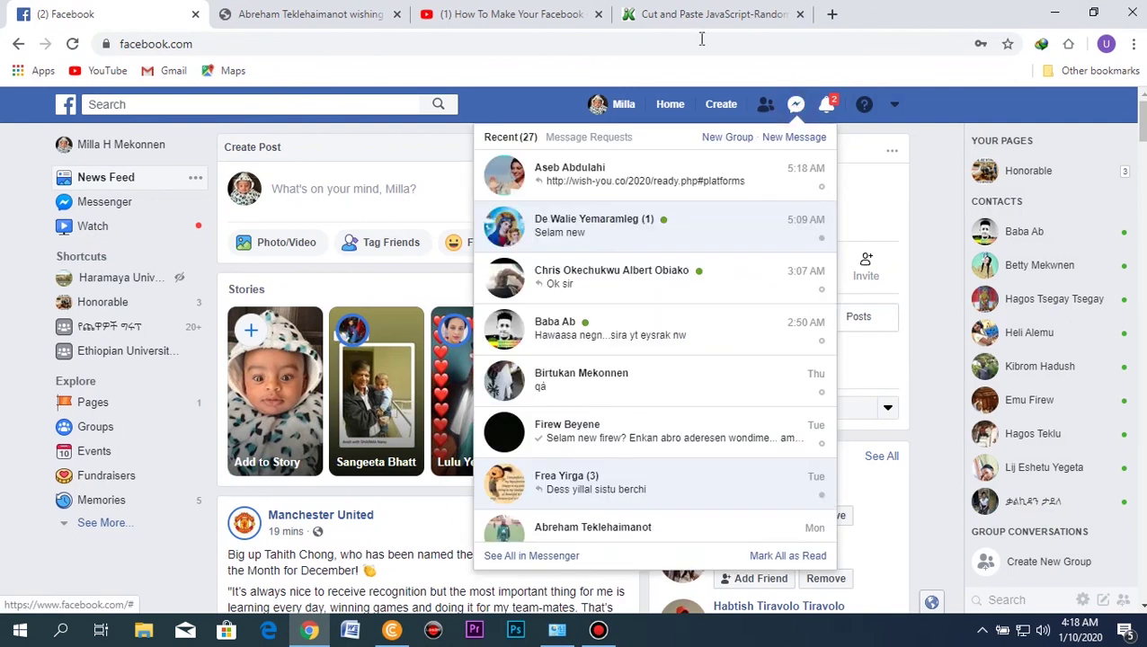
In the recipient's browser window, open the conversation containing the wish-you link.
{"action": "left_click", "coordinate": [393, 632]}
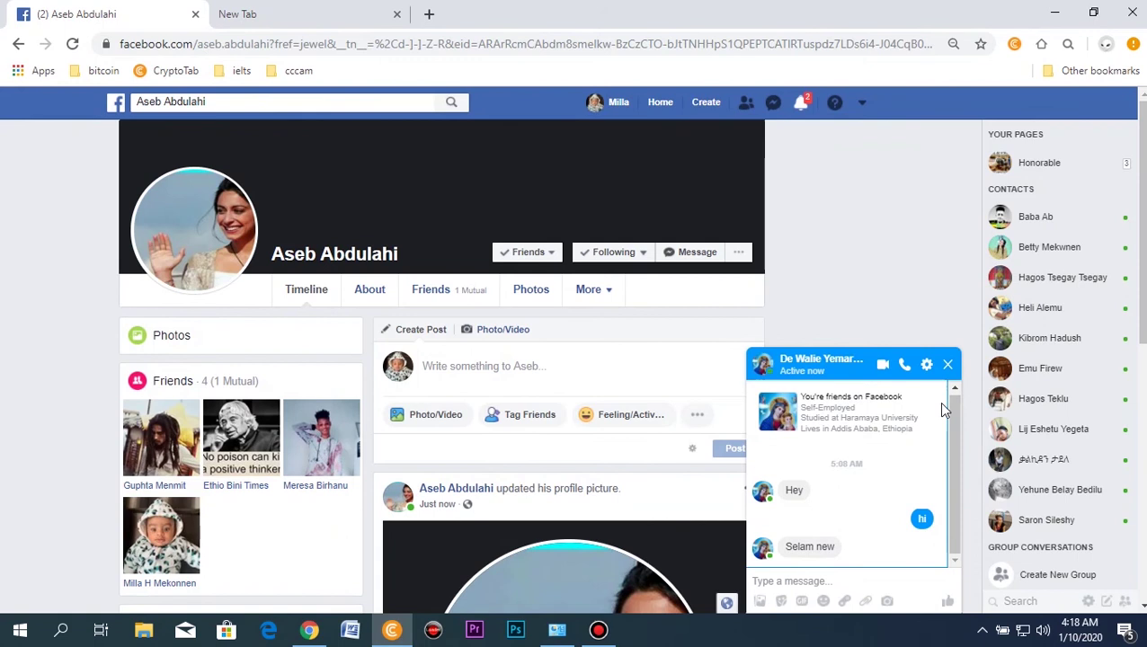
{"action": "left_click", "coordinate": [947, 363]}
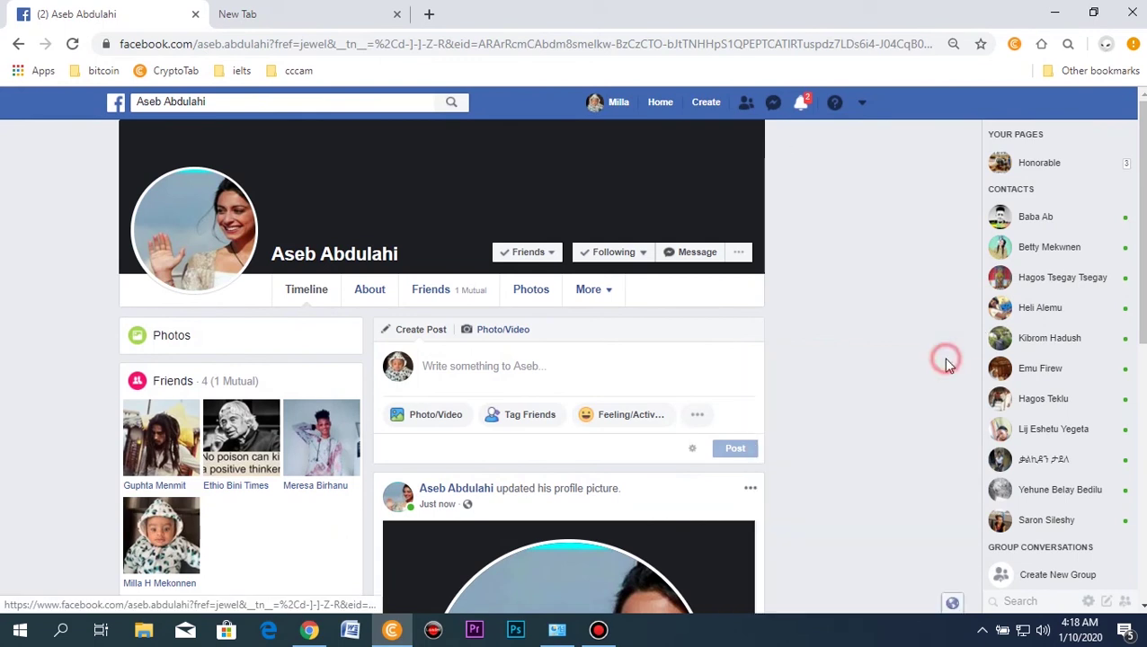
{"action": "left_click", "coordinate": [774, 104]}
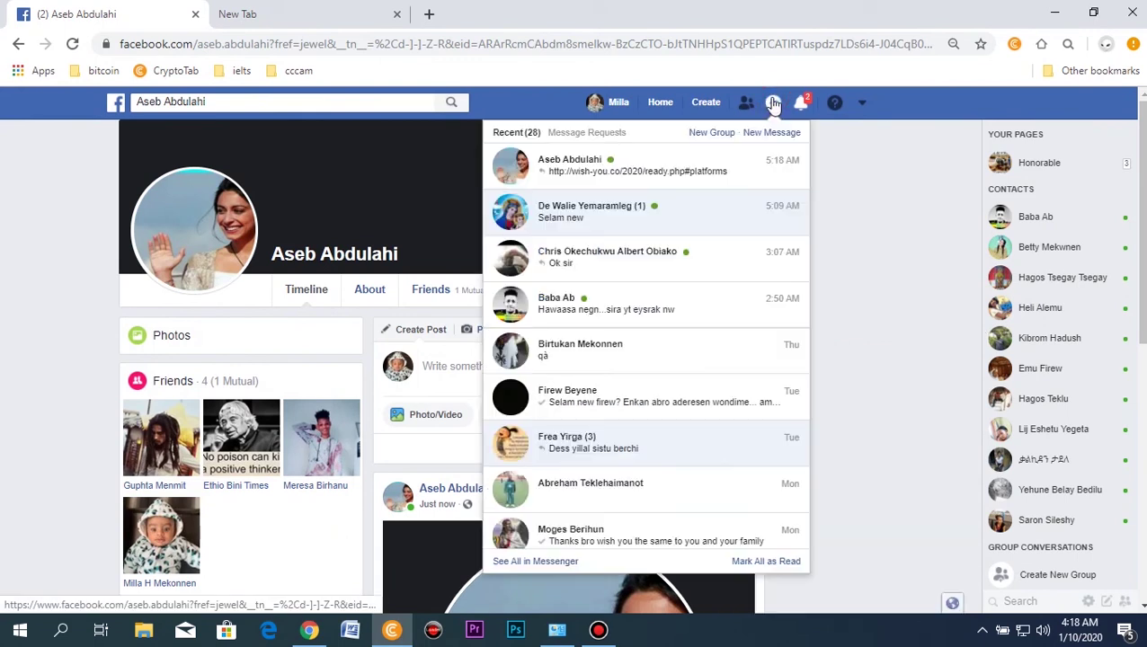
{"action": "left_click", "coordinate": [576, 167]}
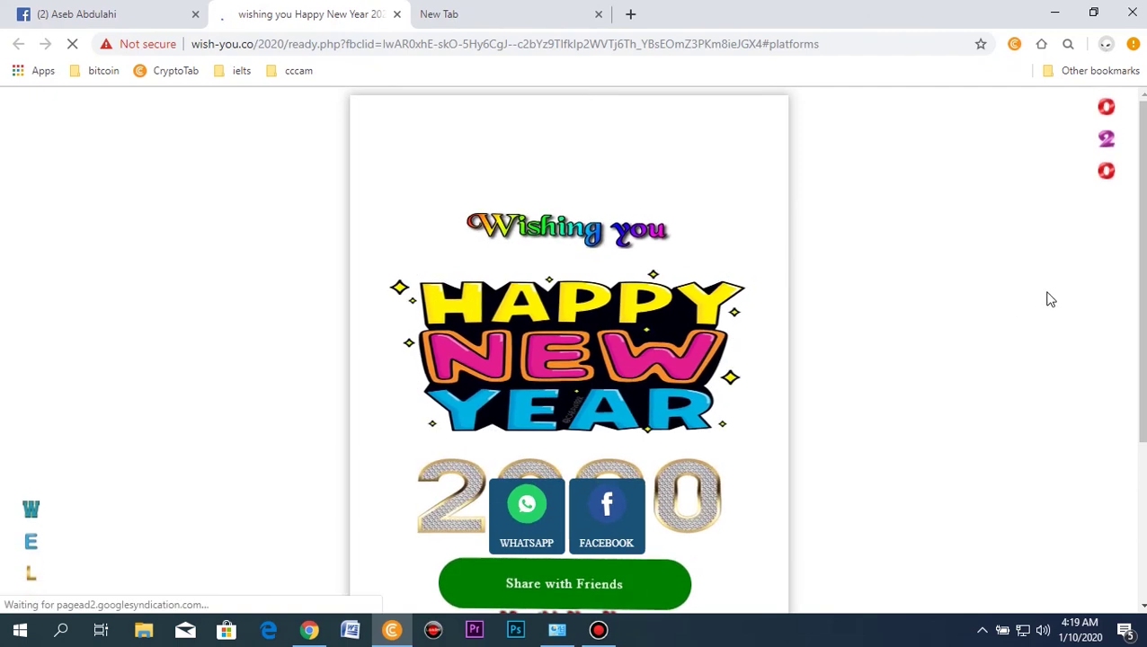
Scroll the wish-you.co greeting page down and back up to inspect it.
{"action": "scroll", "coordinate": [1048, 299], "scroll_direction": "down", "scroll_amount": 2}
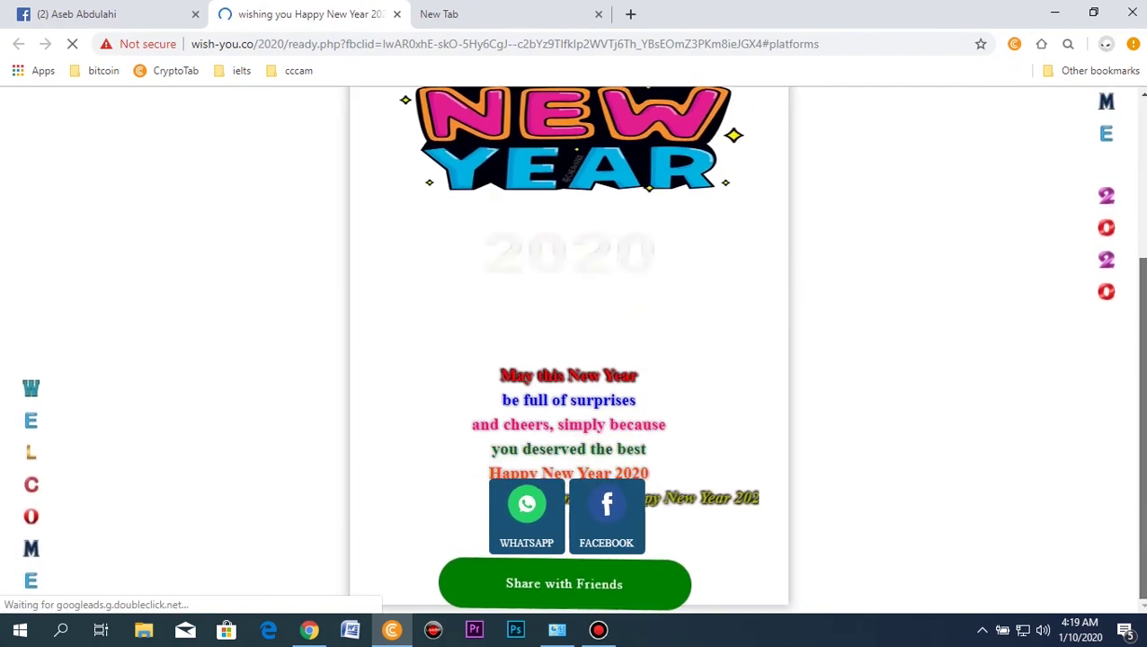
{"action": "scroll", "coordinate": [1127, 340], "scroll_direction": "up", "scroll_amount": 3}
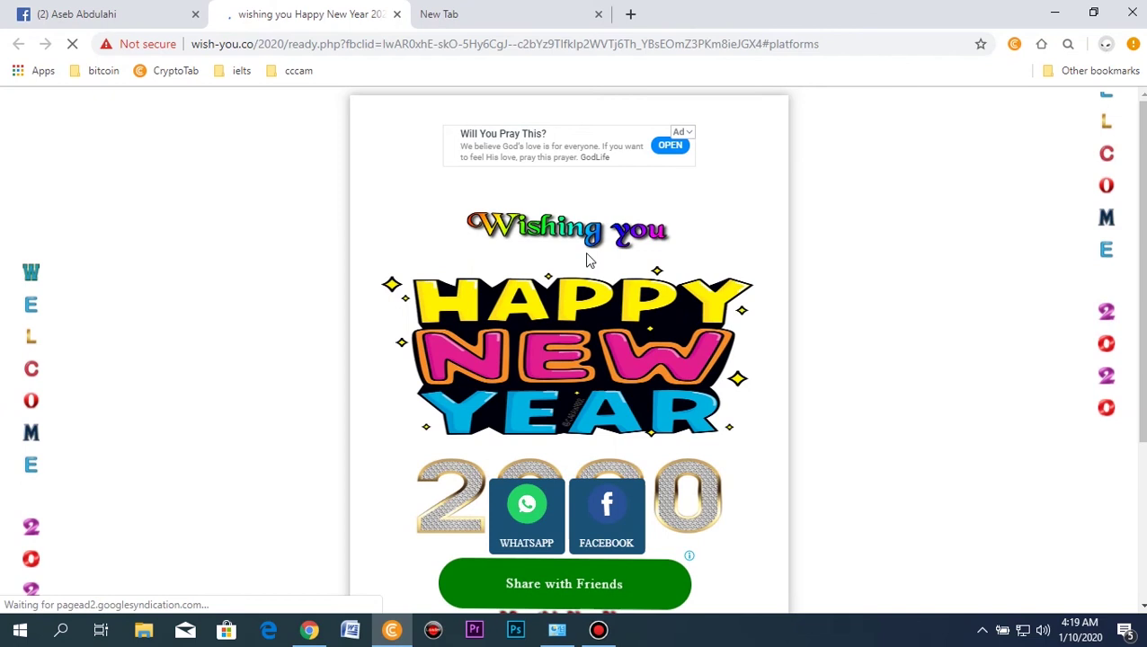